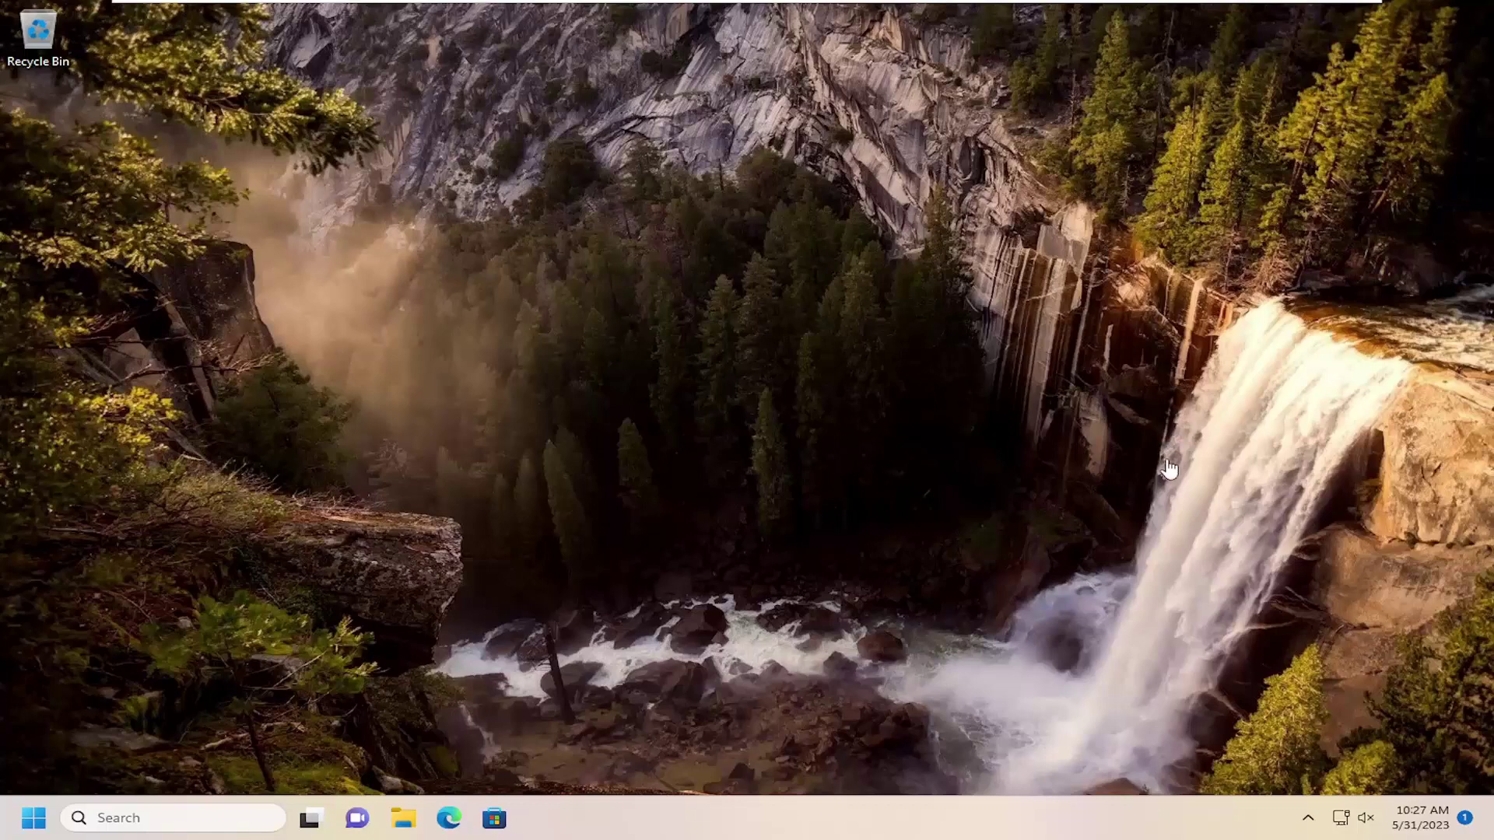
- Drag the Quick Settings volume slider down to 0
left_click(1360, 819)
left_click_drag(1268, 703, 1171, 700)
left_click(877, 563)
- Search the taskbar for 'settings' and open the Settings app on its System page
left_click(143, 817)
type("settings")
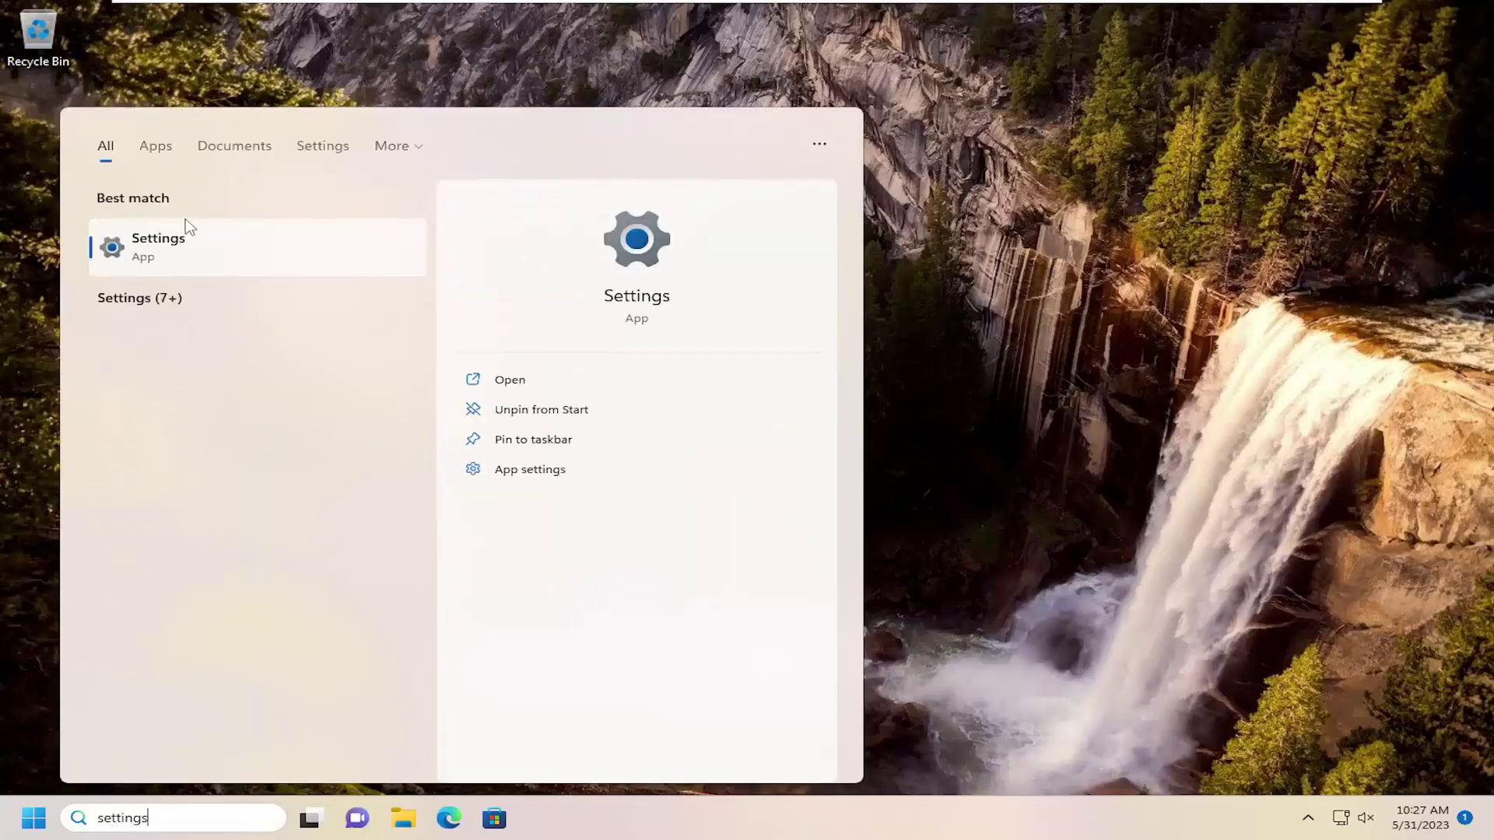
left_click(156, 249)
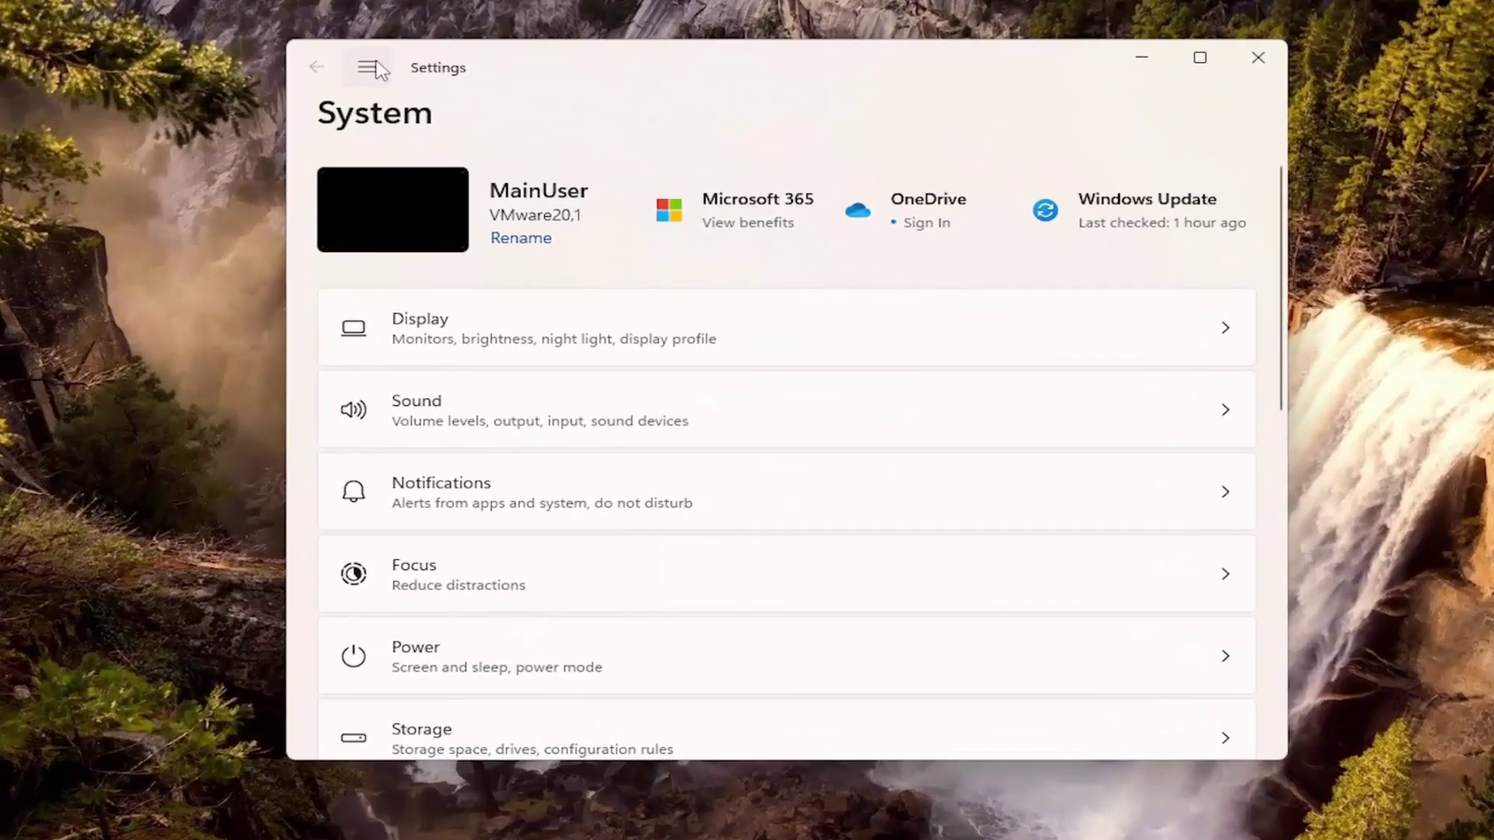
left_click(454, 105)
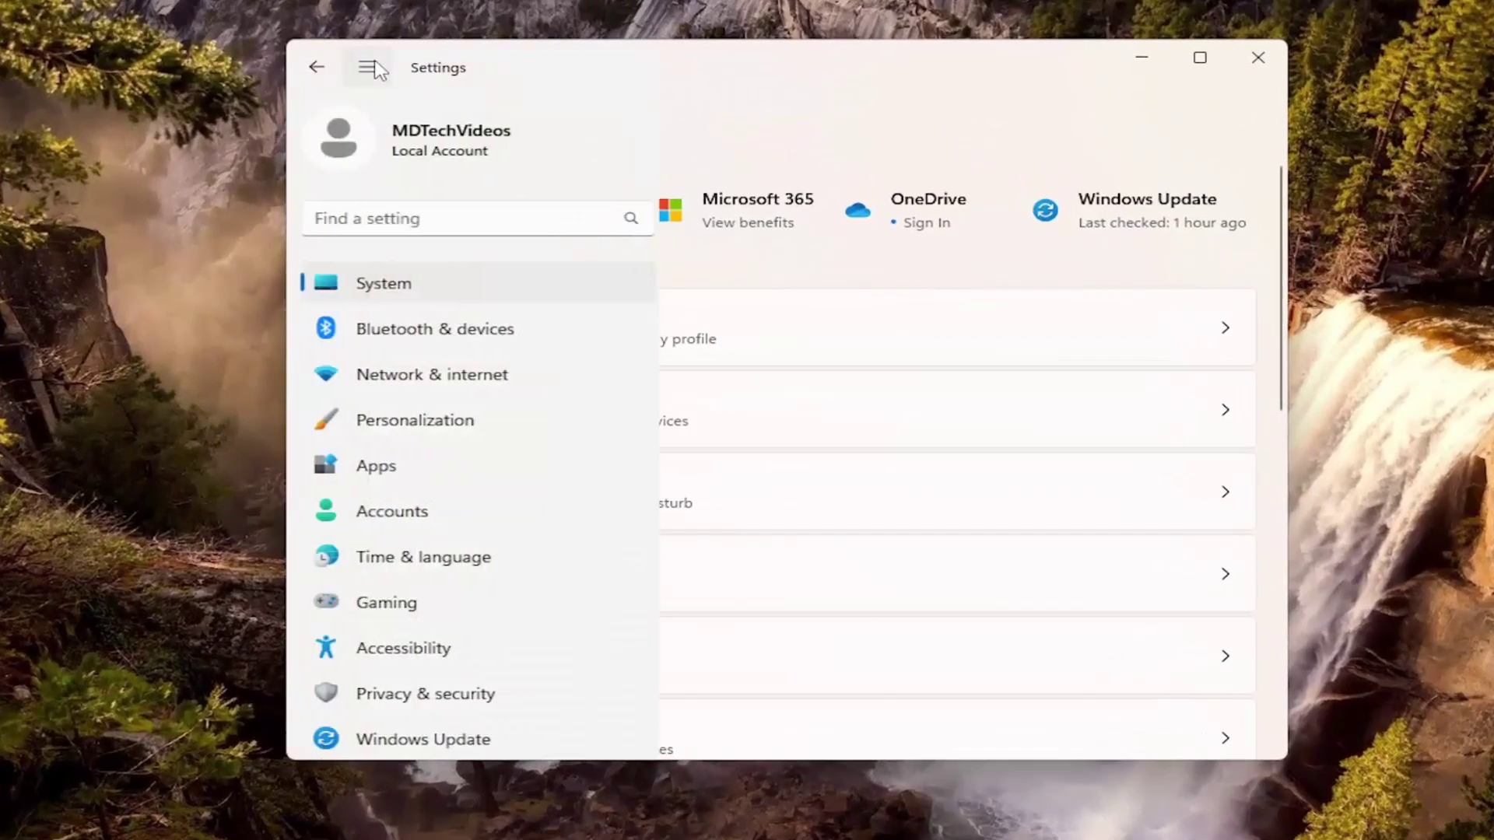
left_click(930, 166)
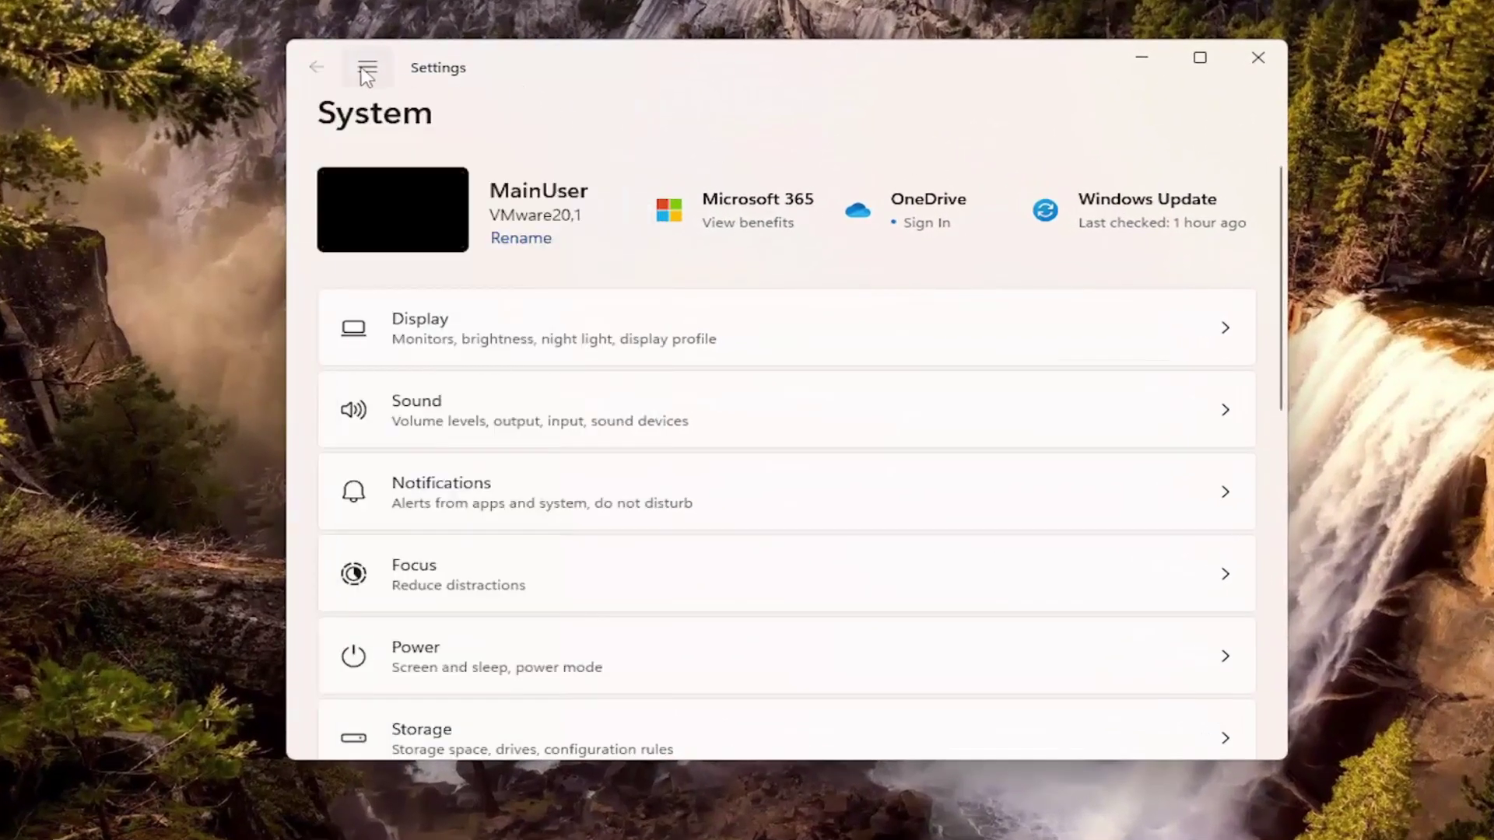
left_click(534, 410)
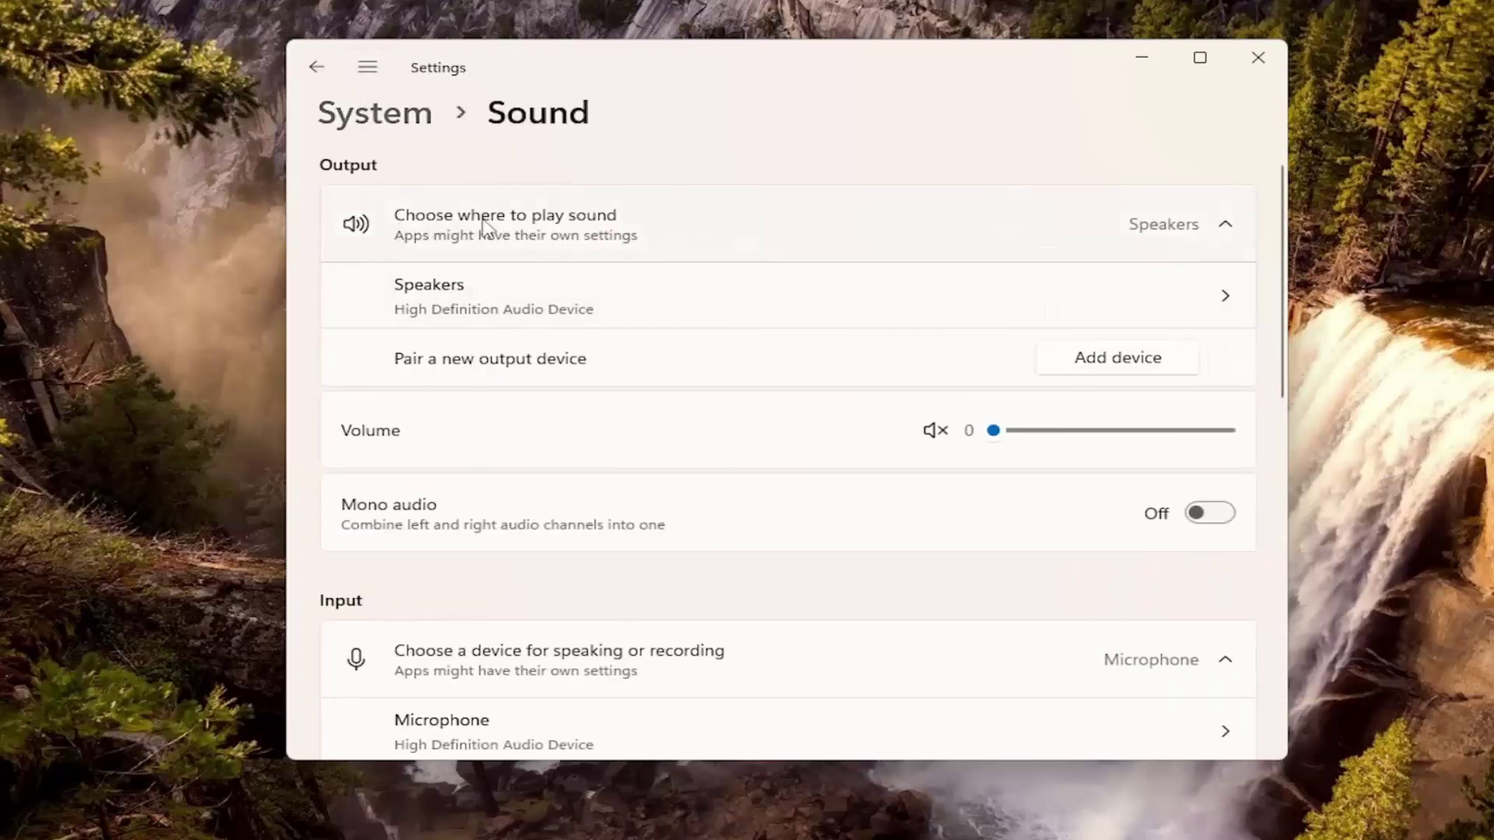
left_click(455, 303)
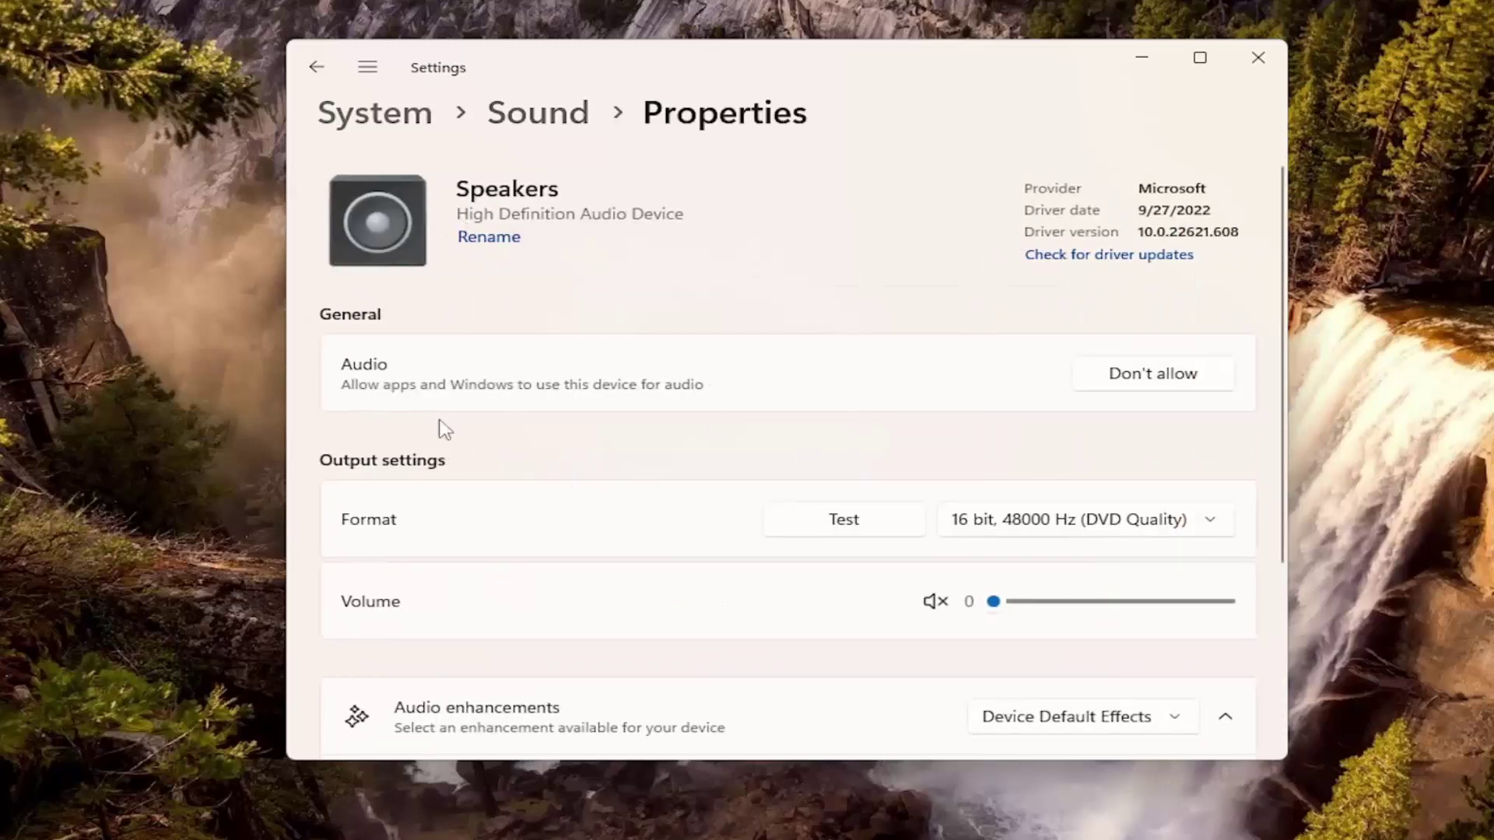
scroll(440, 455, "down", 2)
scroll(443, 449, "up", 2)
left_click(316, 67)
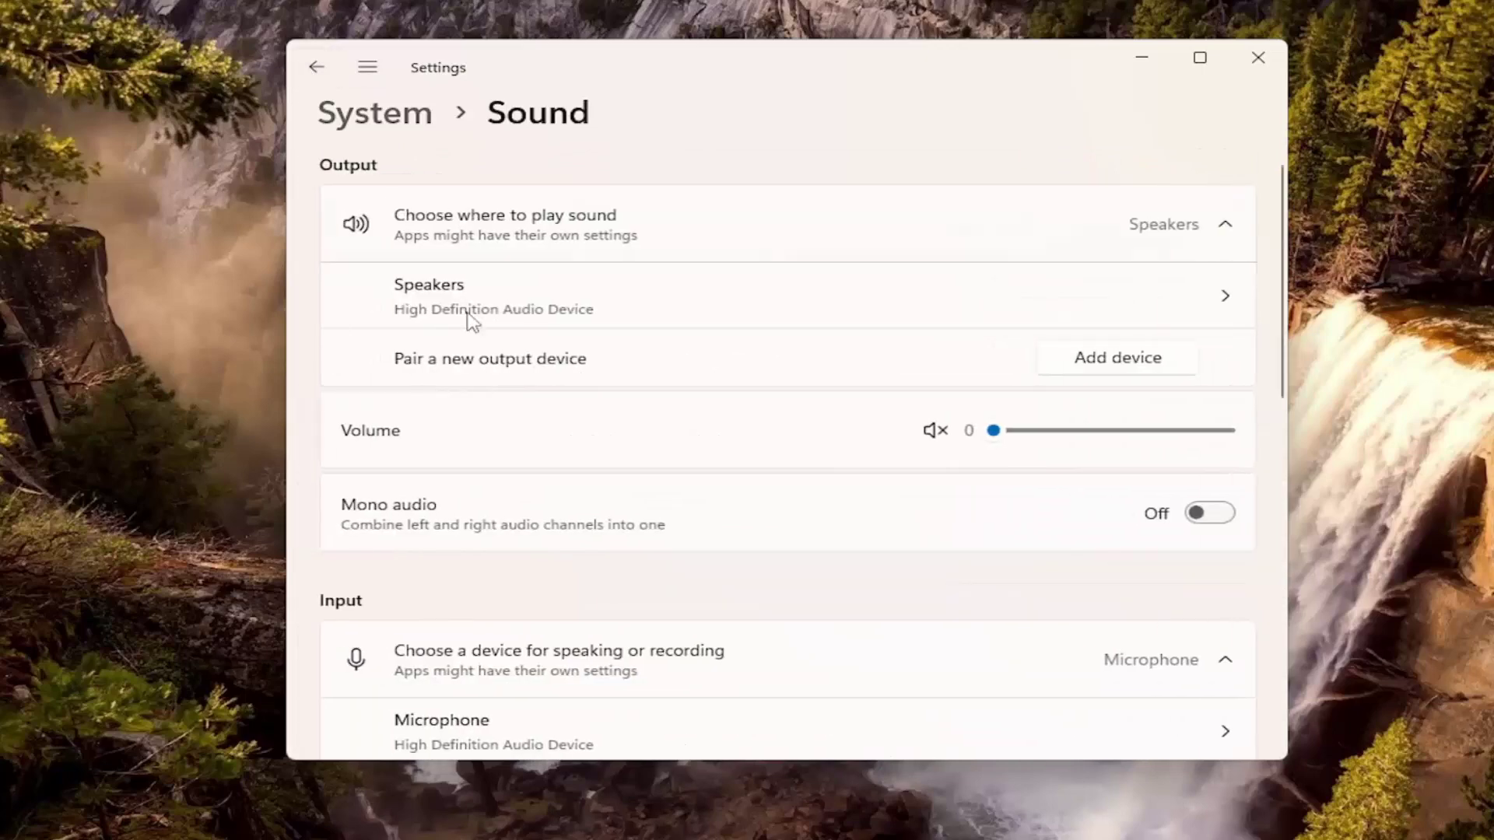
left_click(1114, 358)
left_click_drag(604, 47, 606, 95)
left_click(1107, 88)
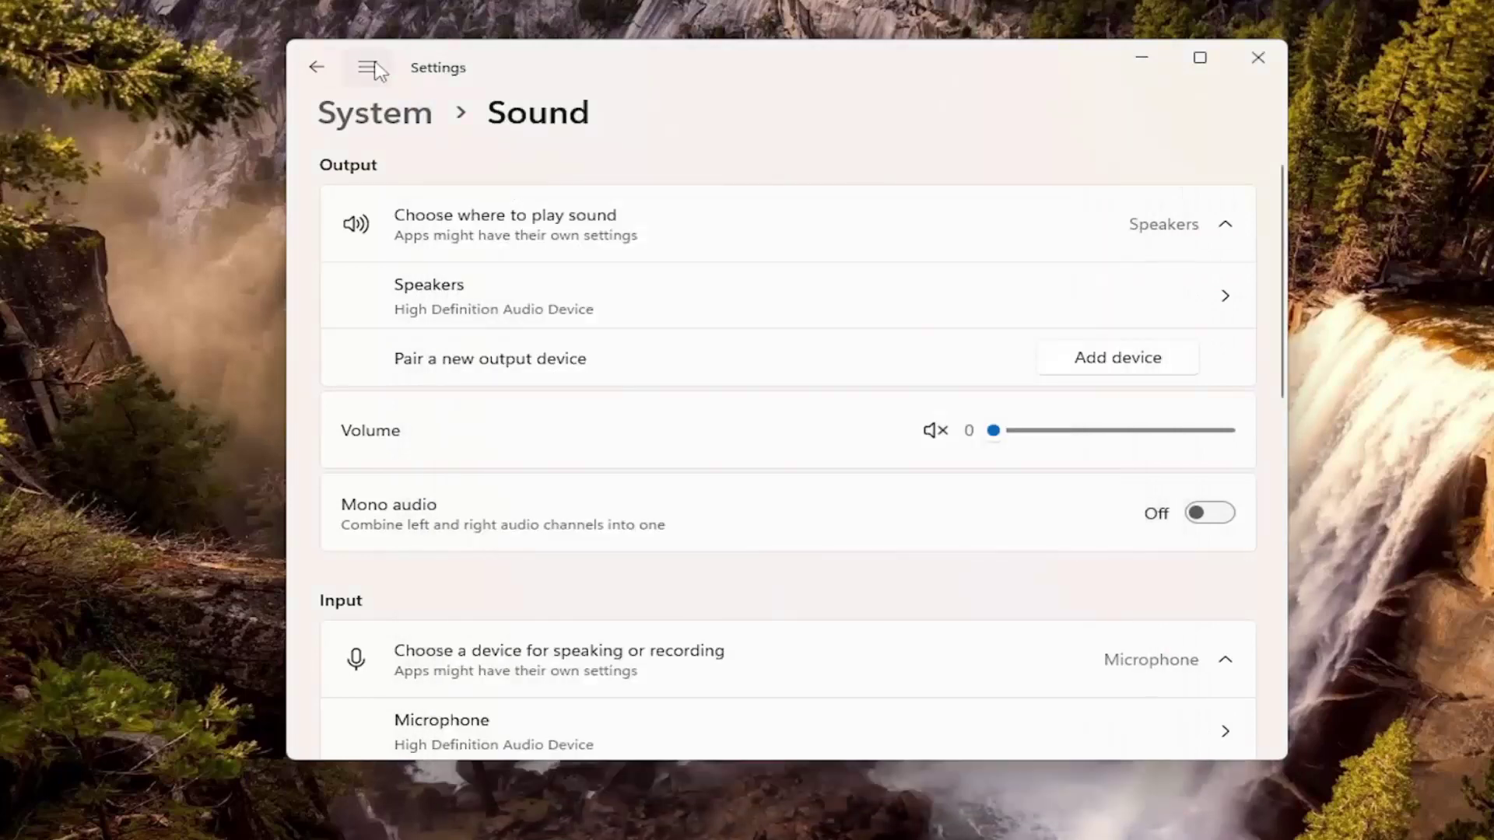
left_click(367, 67)
left_click(929, 175)
left_click(303, 74)
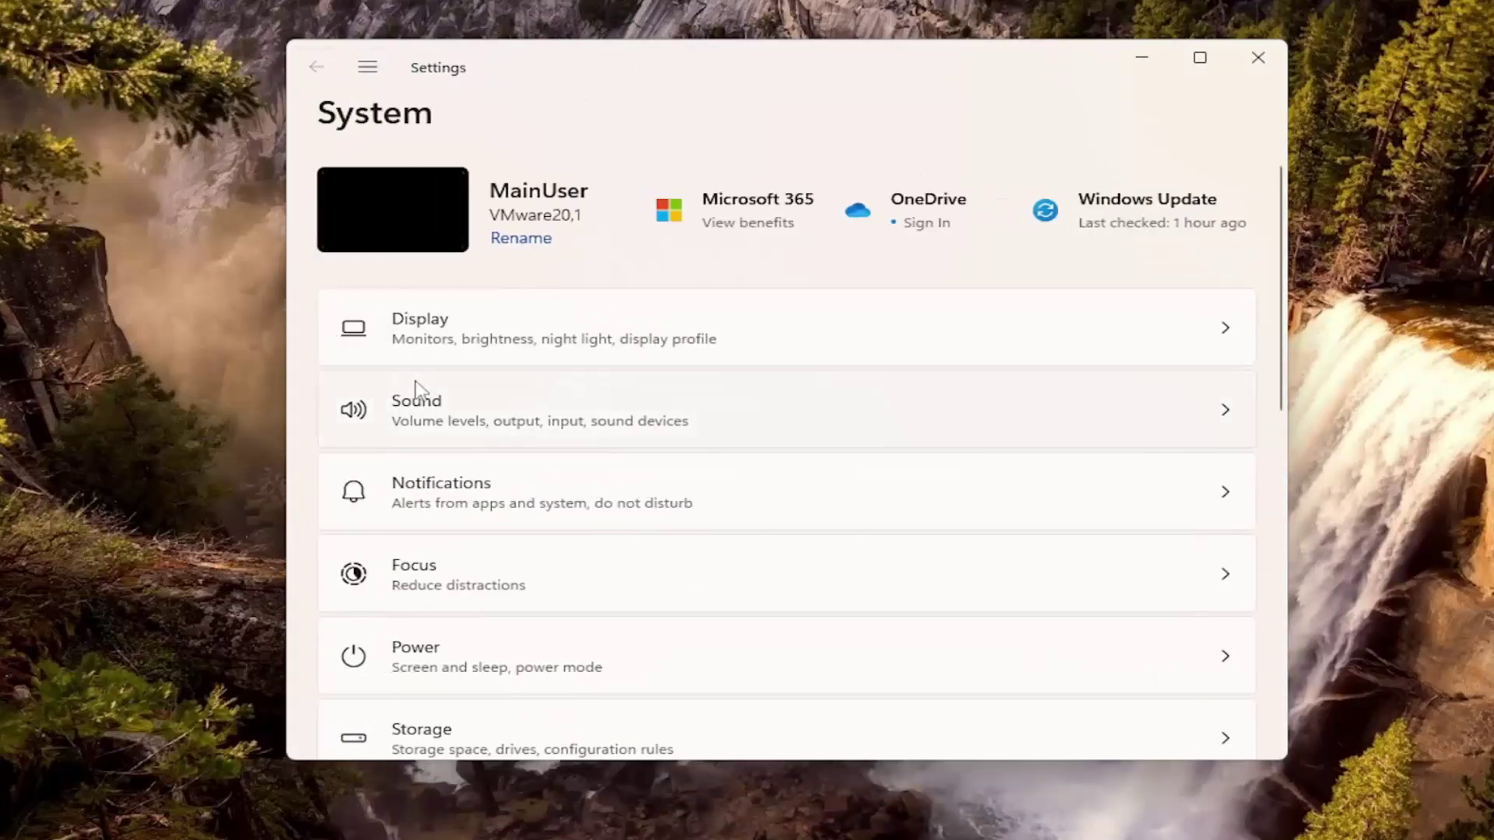
- Search Settings for 'troubleshoot' and open the Other troubleshooters list under Troubleshoot
left_click(367, 70)
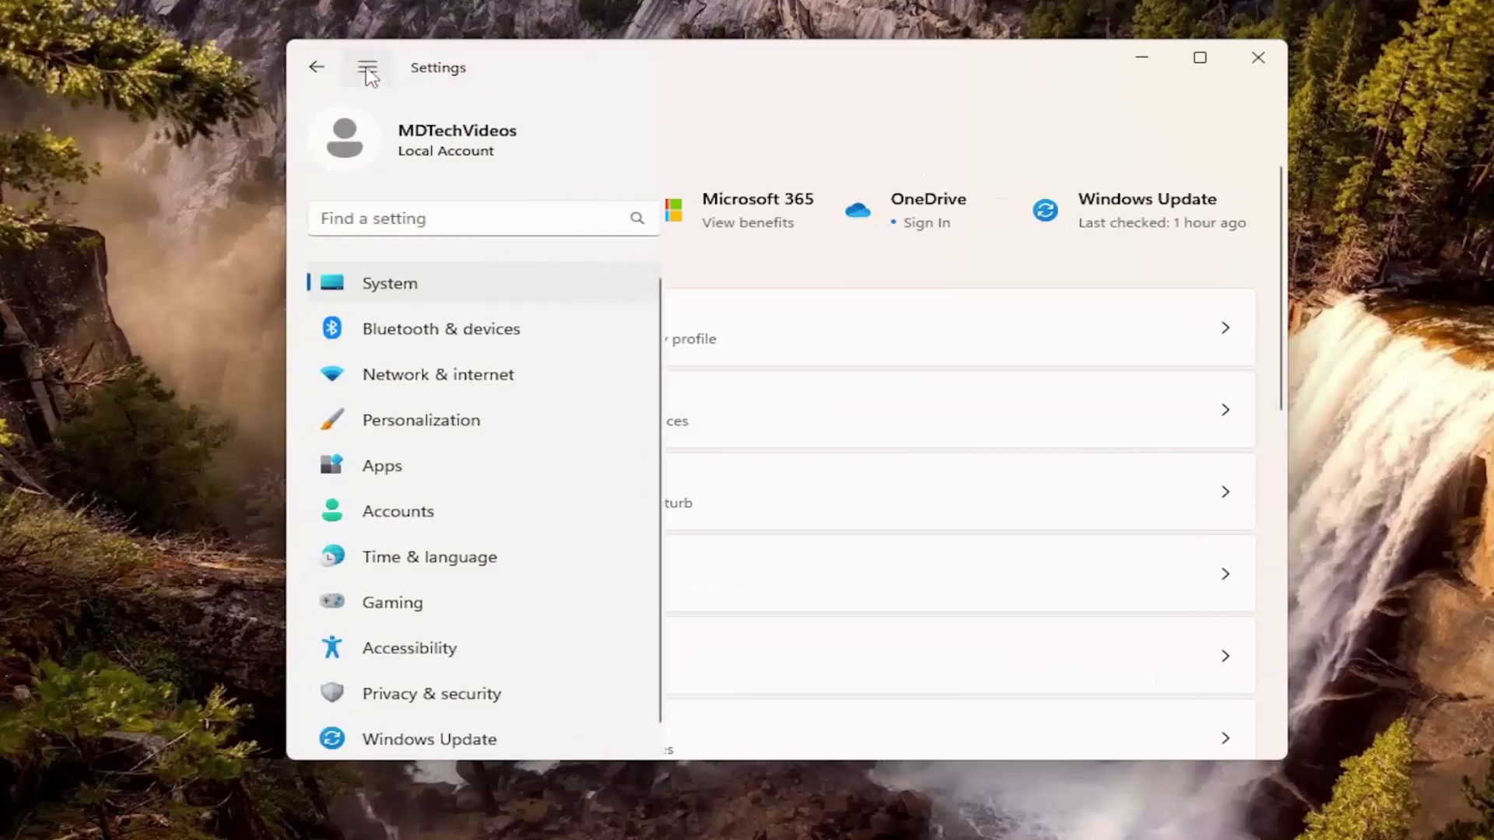
left_click(372, 219)
type("troubleshoot")
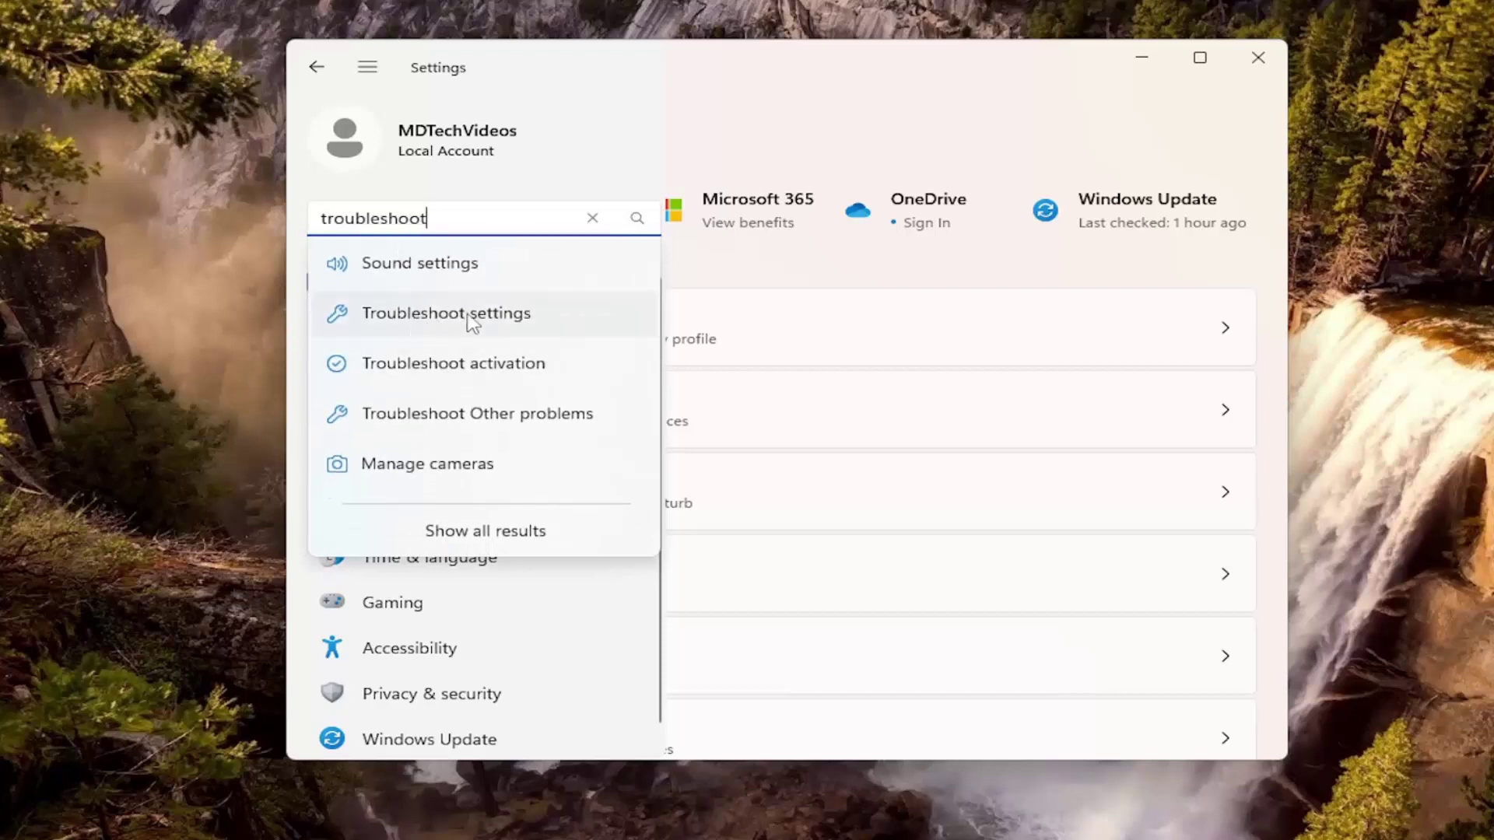
left_click(440, 315)
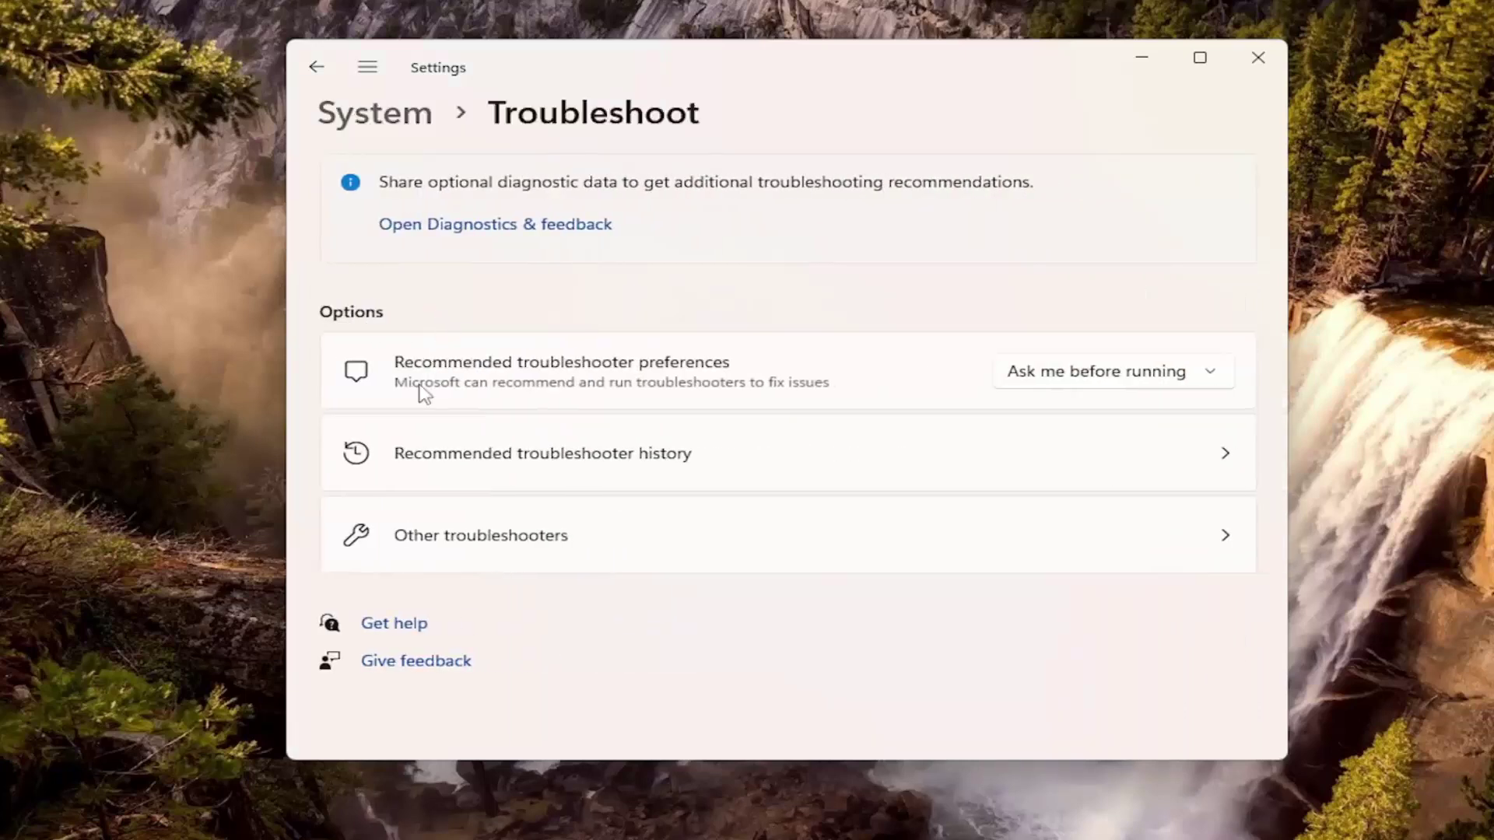
left_click(477, 550)
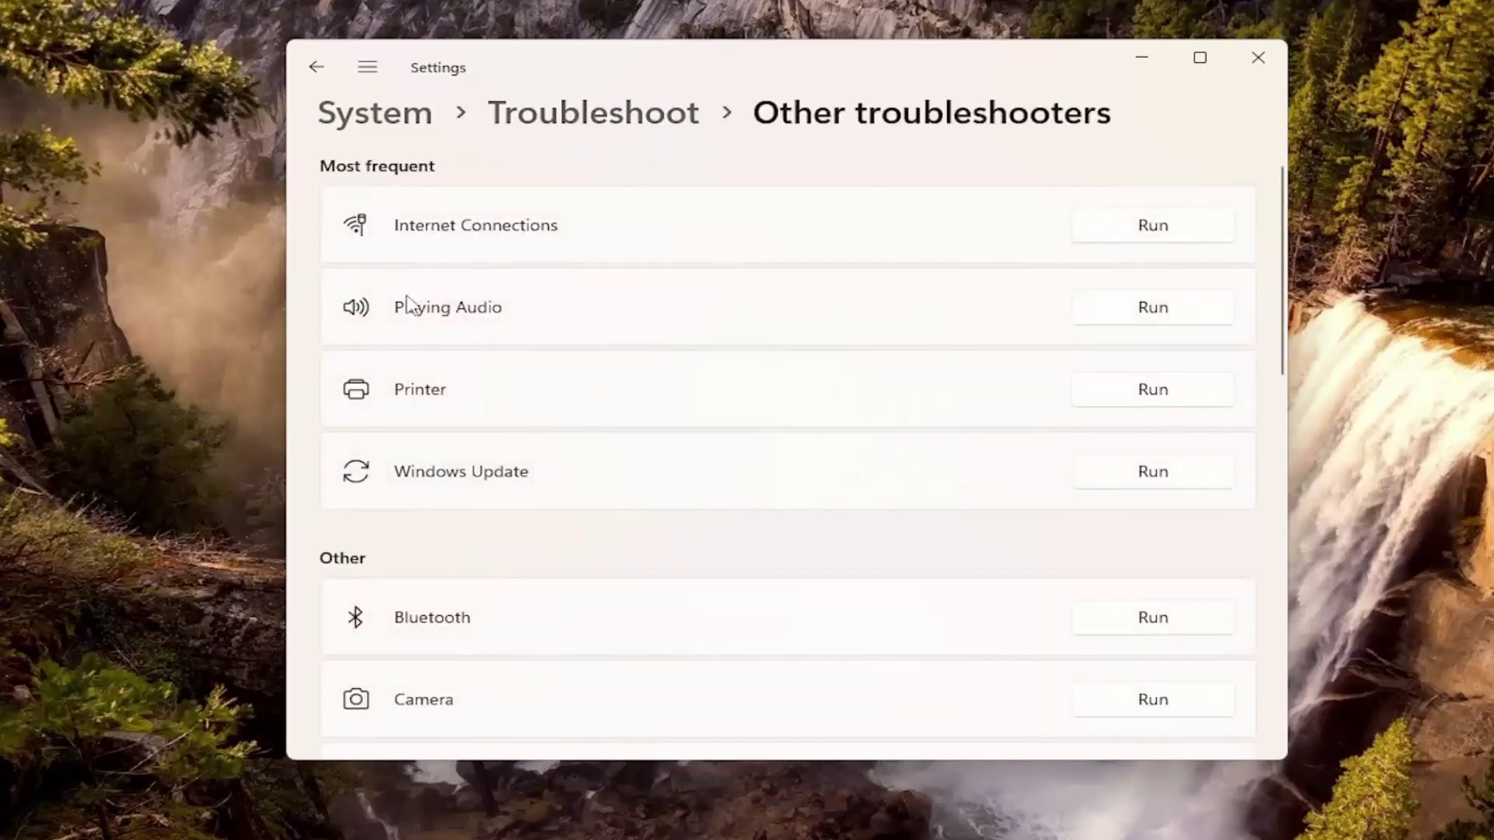
- Run the Playing Audio troubleshooter without opening Audio Enhancements, apply its fixes, and close it
left_click(1141, 319)
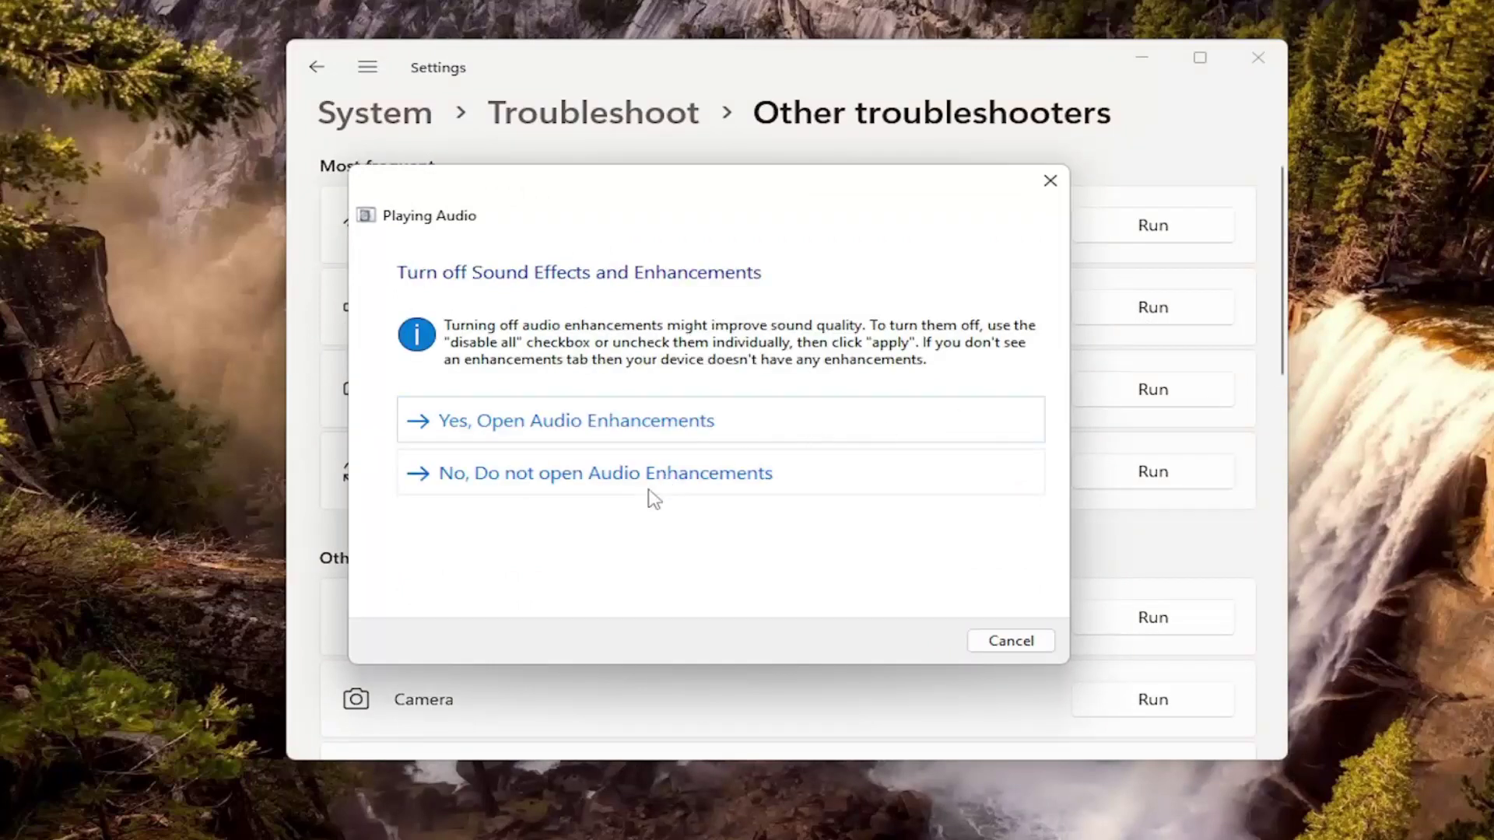
left_click(648, 484)
left_click(891, 638)
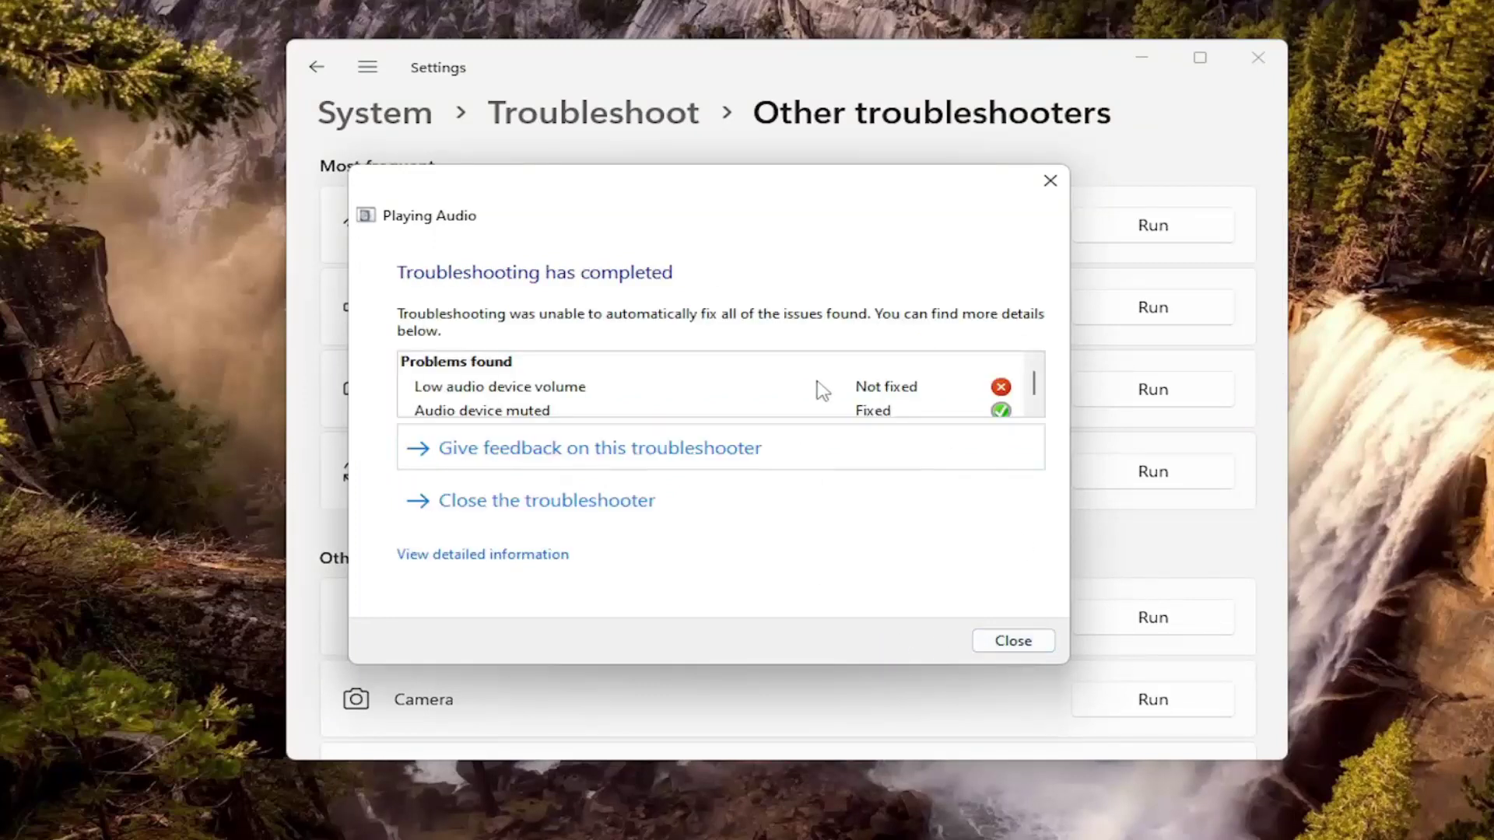
left_click(1014, 641)
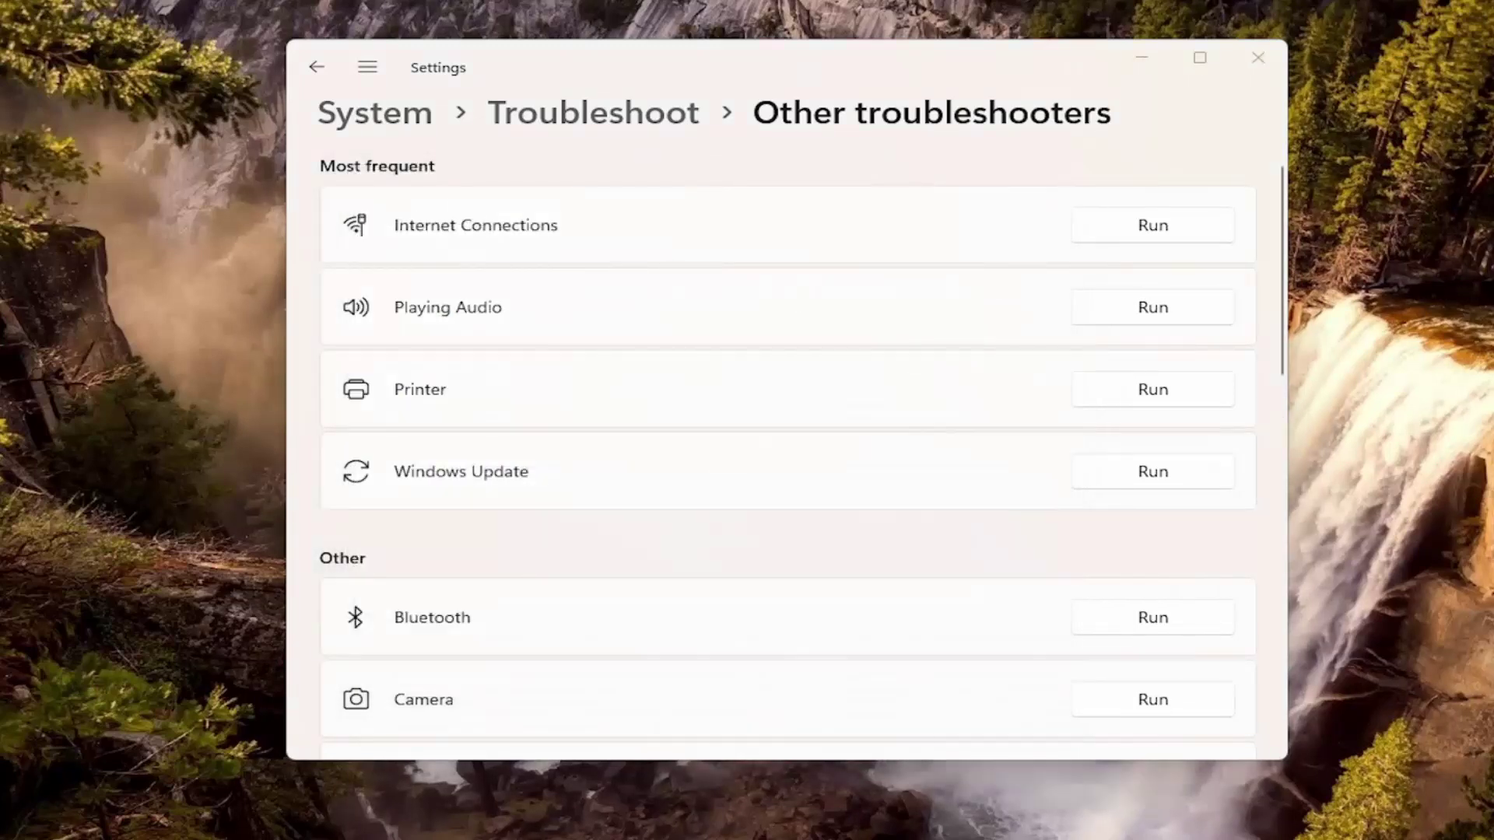
left_click(1280, 828)
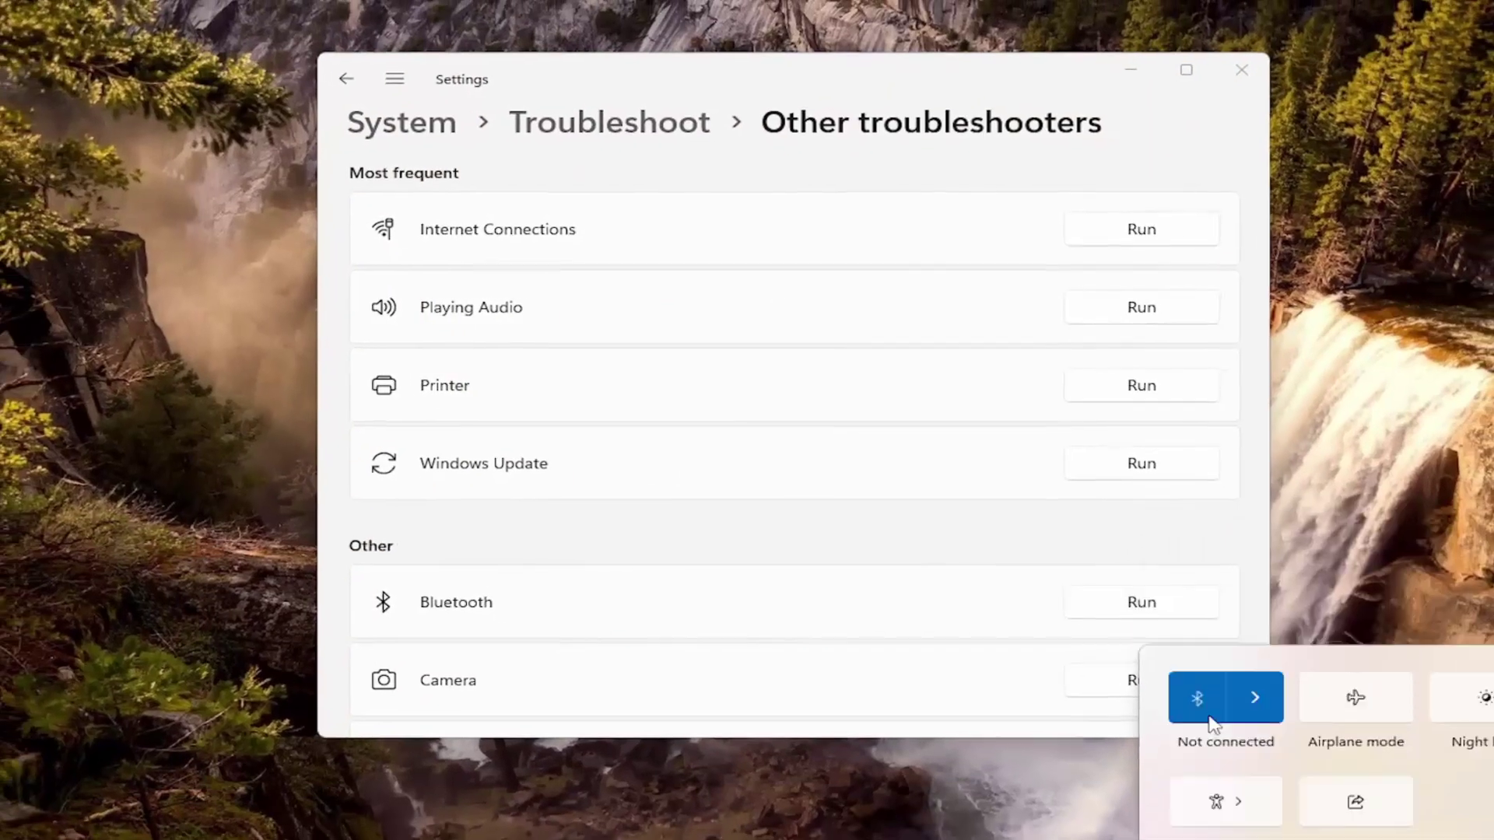
- Dismiss Quick Settings and close the Settings window
left_click(1237, 234)
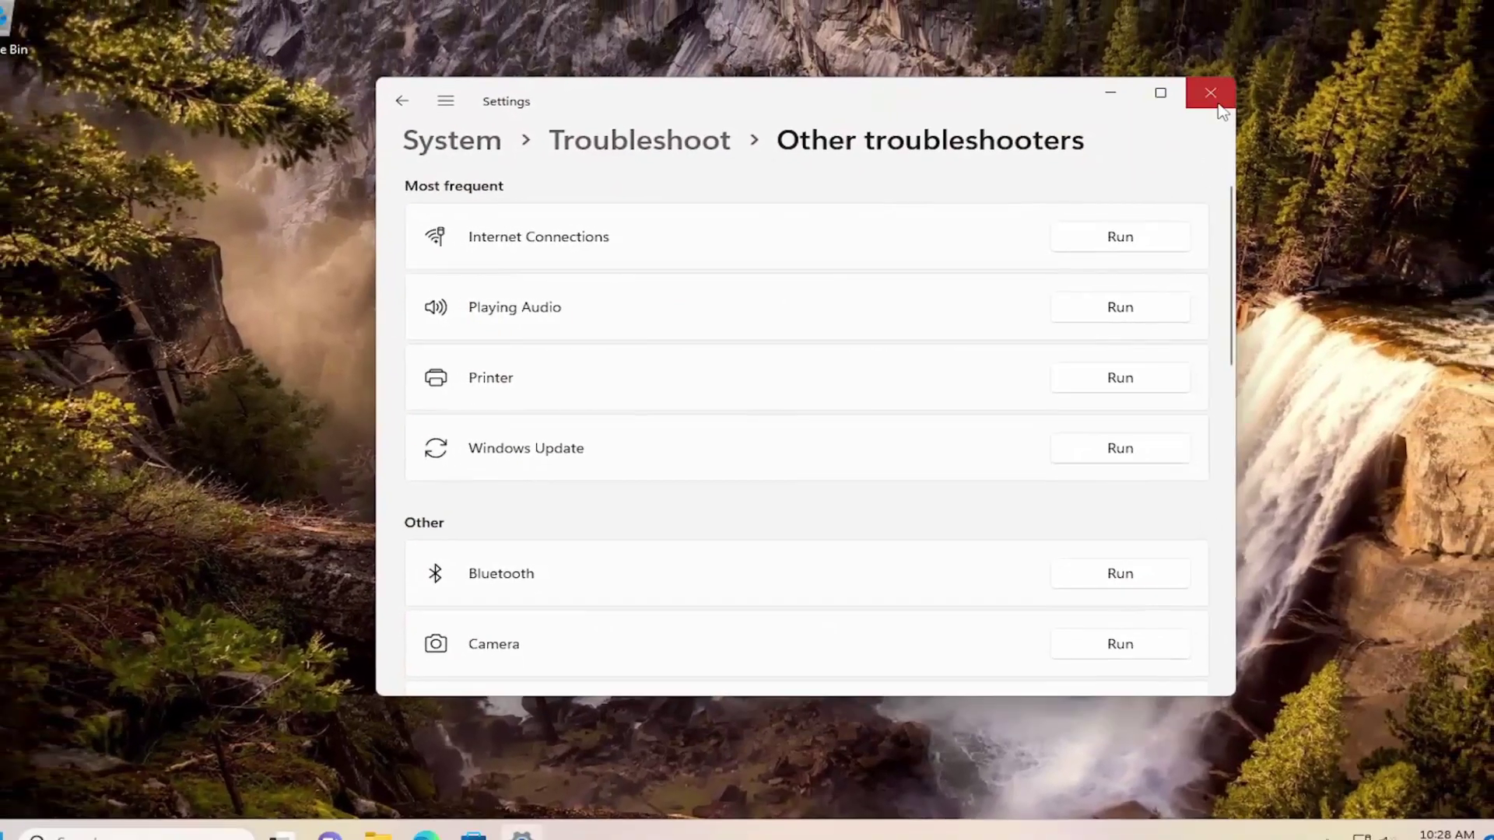
left_click(1215, 100)
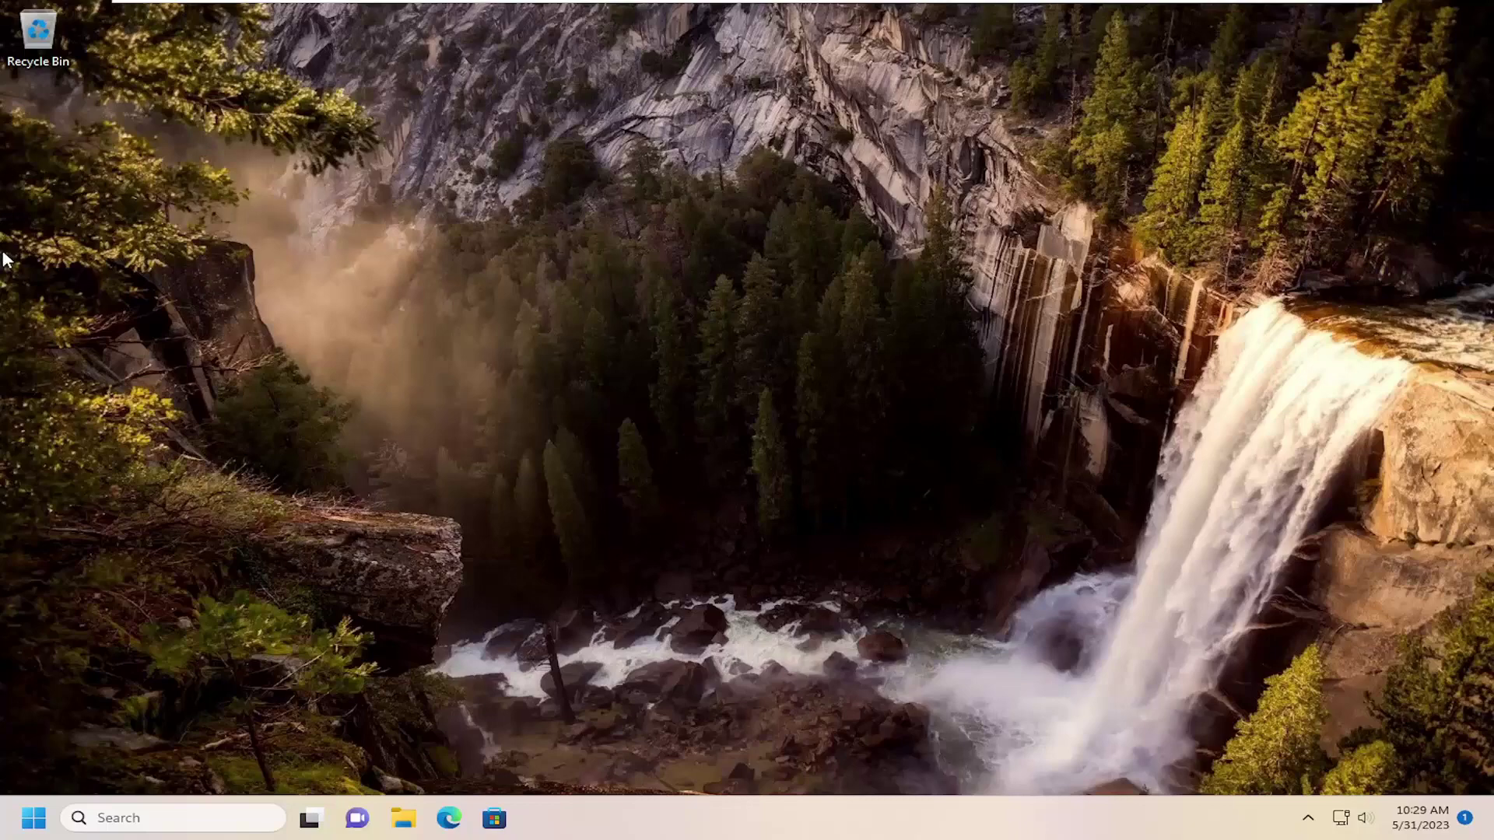
- Bring up the Start power user menu's Shut down or sign out options
right_click(34, 817)
mouse_move(74, 739)
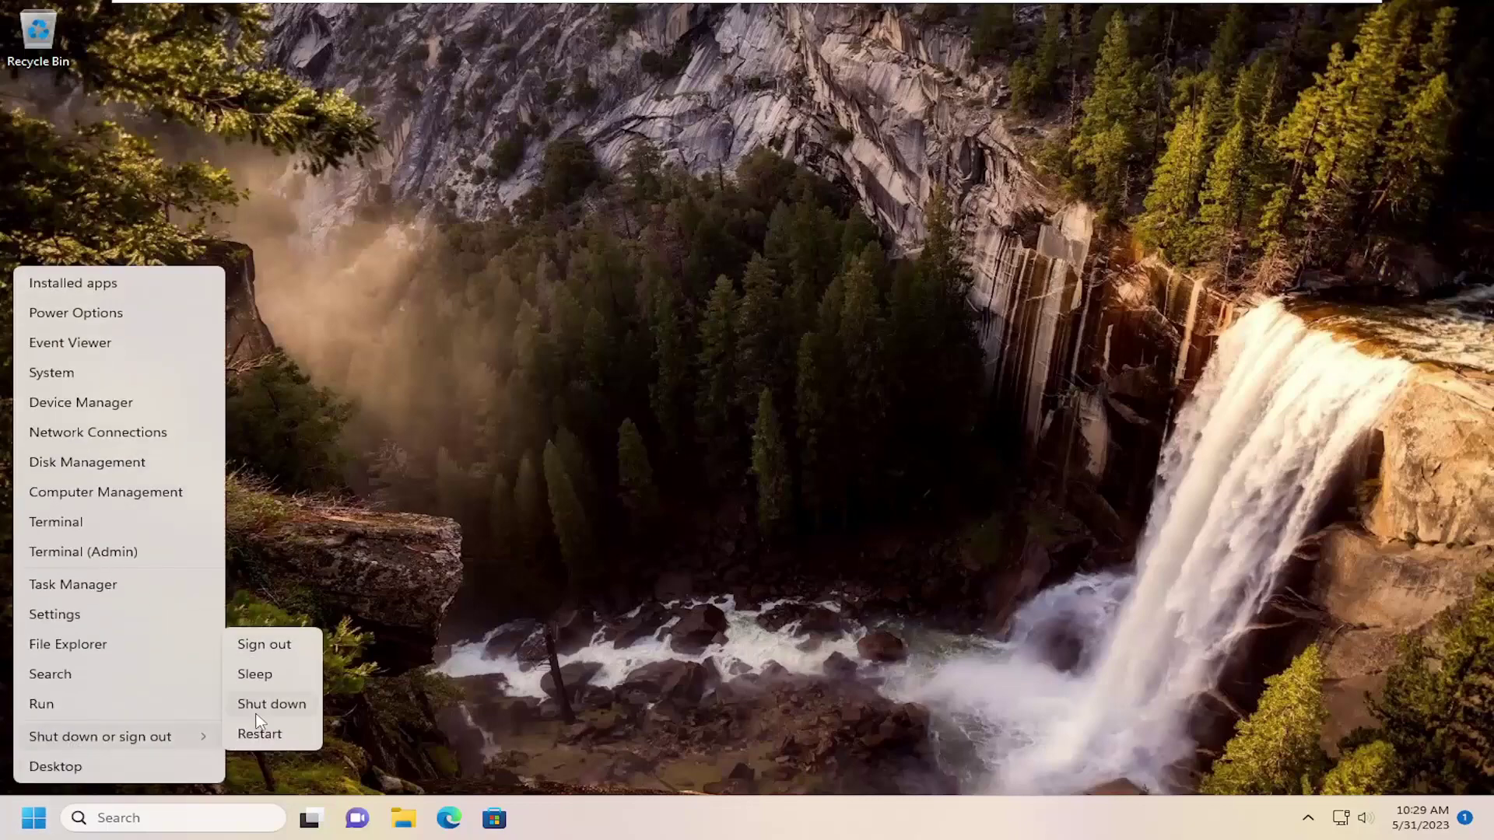